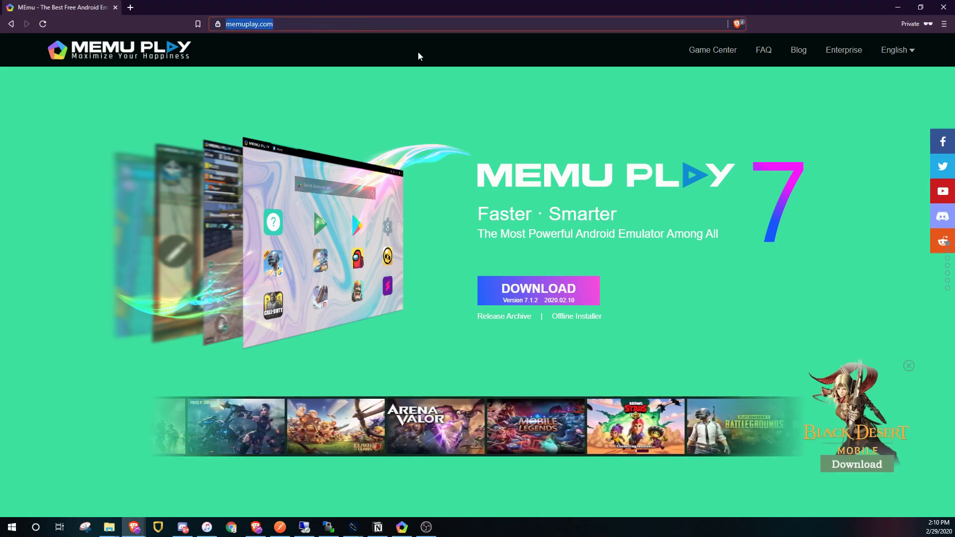
# Reload the memuplay.com homepage in Brave, then stop it loading
pyautogui.click(543, 297)
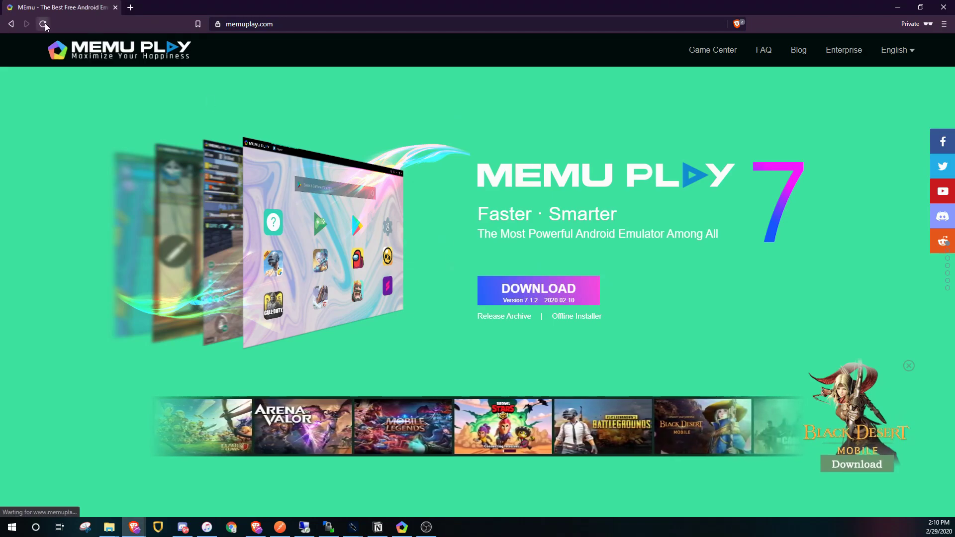
pyautogui.click(43, 23)
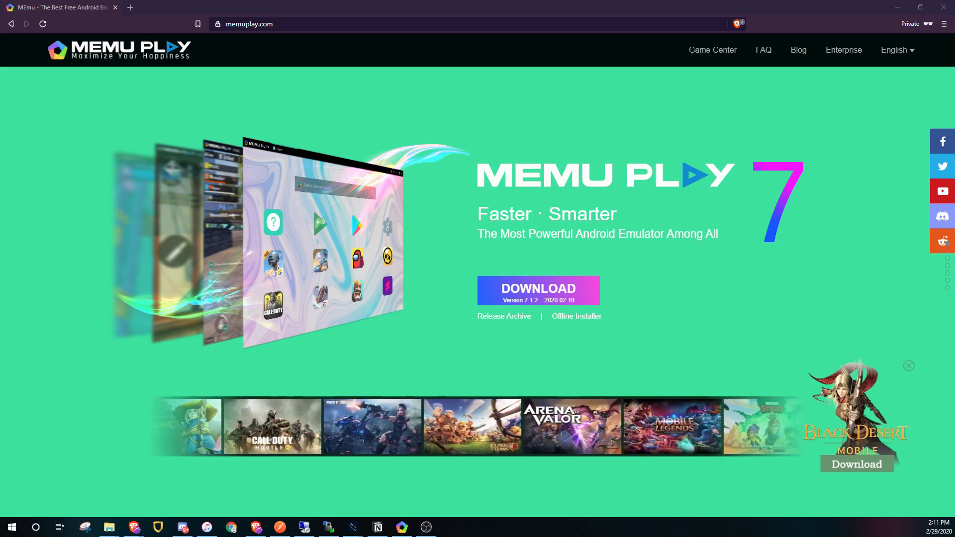
# Try adding an Android 7.1 (64bit) instance, then close and restart the existing Android 7.1 instance
pyautogui.moveTo(357, 100); pyautogui.dragTo(398, 116)
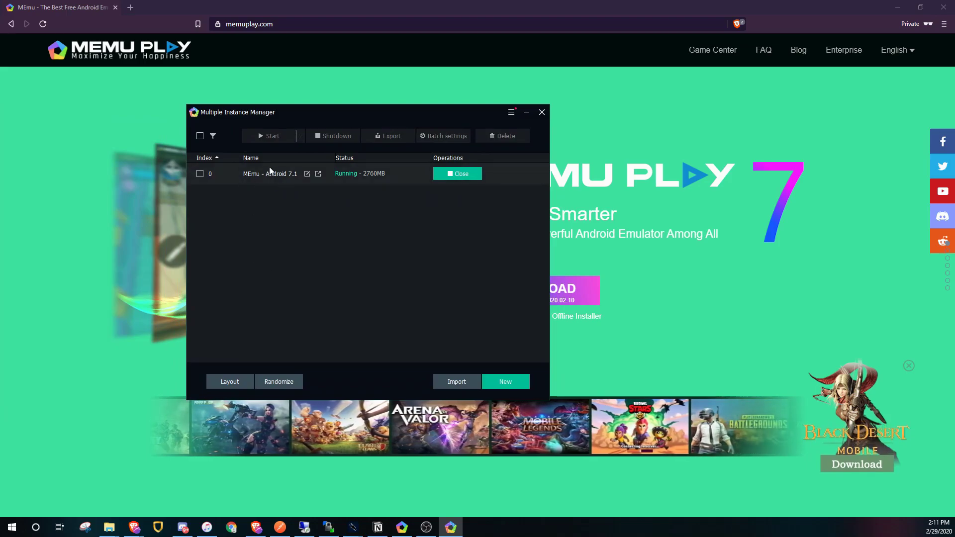
pyautogui.moveTo(270, 174)
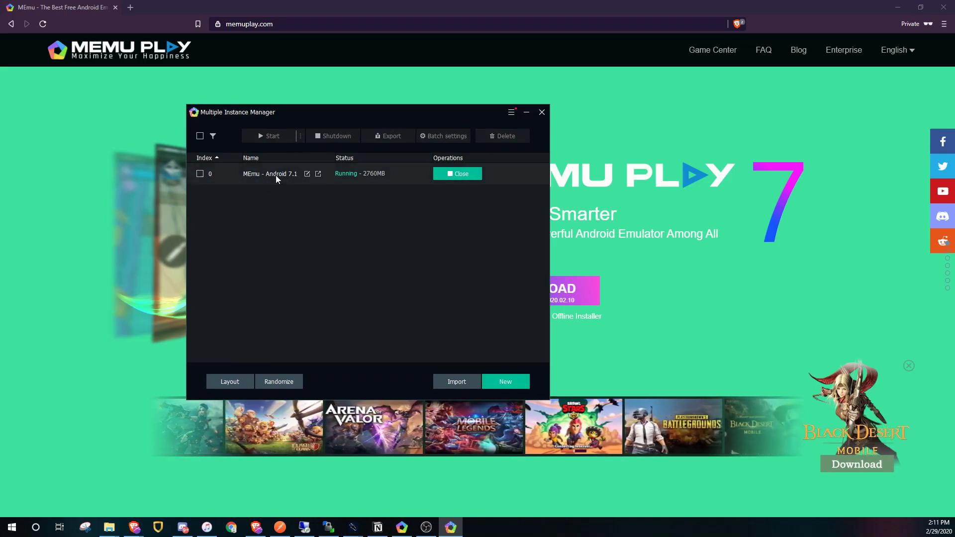
pyautogui.click(507, 382)
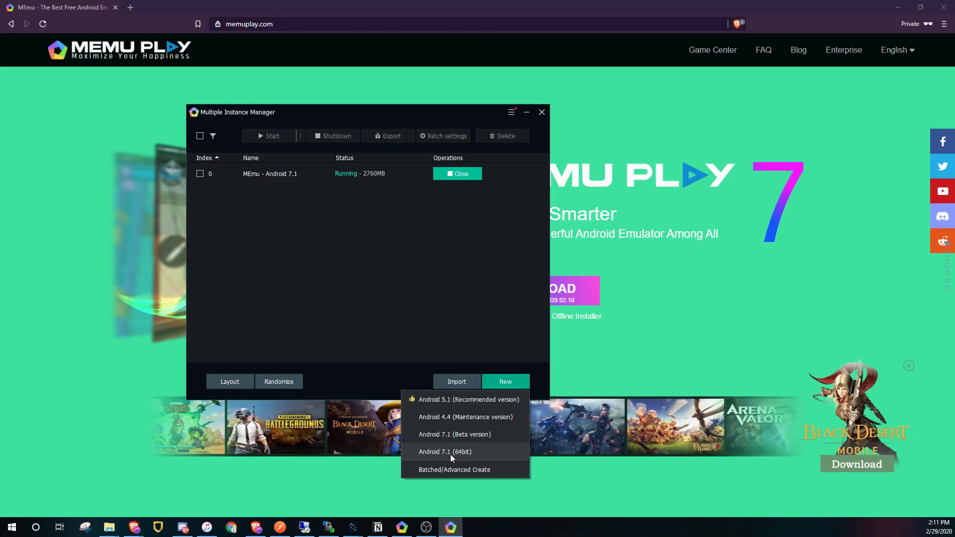
pyautogui.click(450, 453)
pyautogui.click(395, 257)
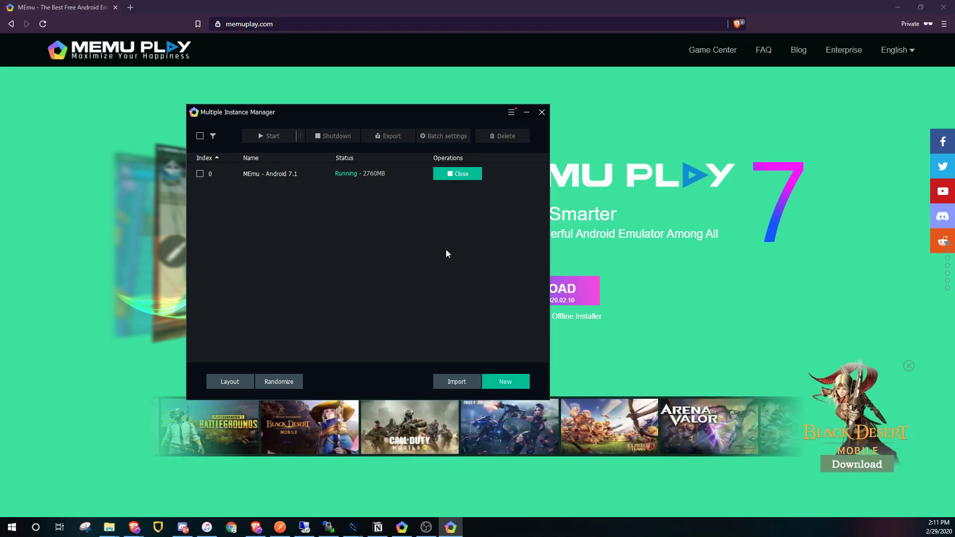
pyautogui.click(460, 174)
pyautogui.click(463, 174)
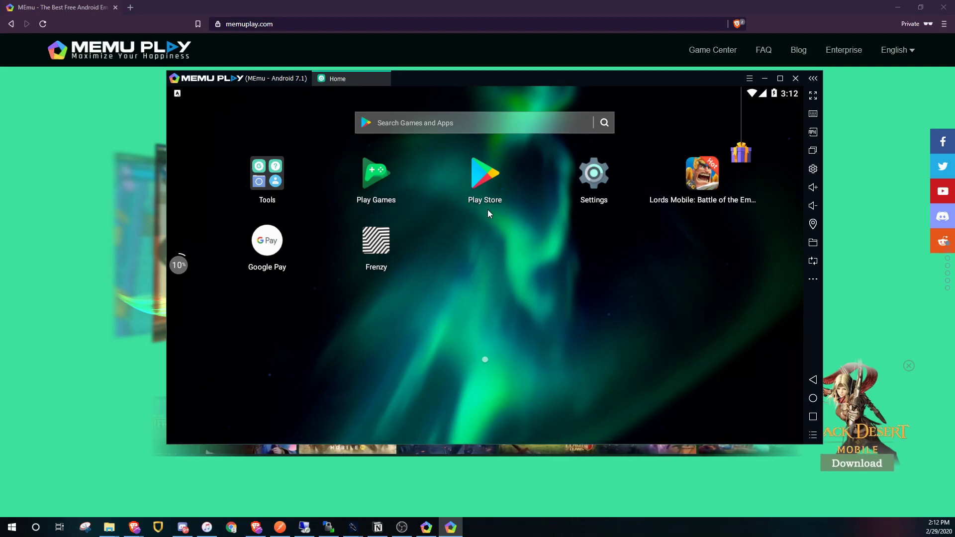
# Search the Play Store for 'google pay' and view the Google Pay app details
pyautogui.click(487, 174)
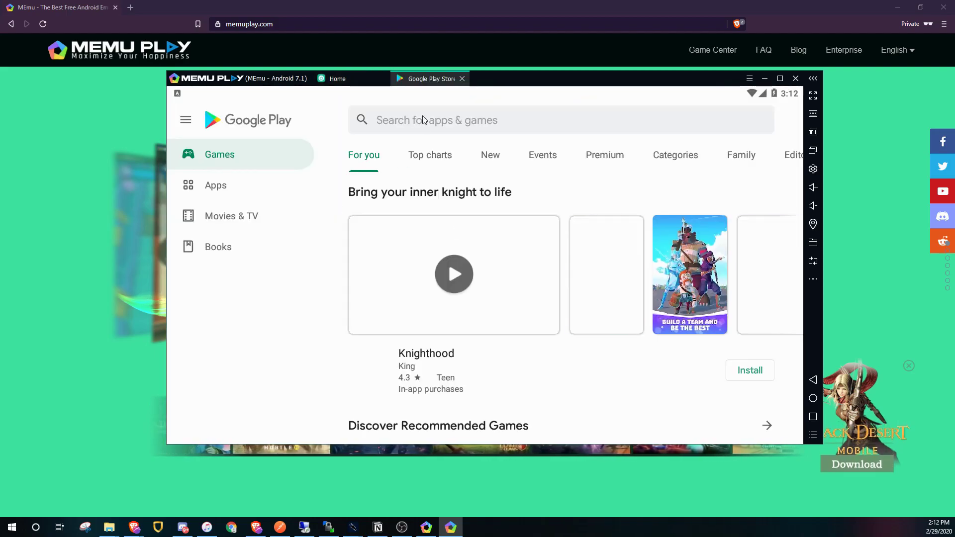
pyautogui.click(459, 129)
pyautogui.write('google')
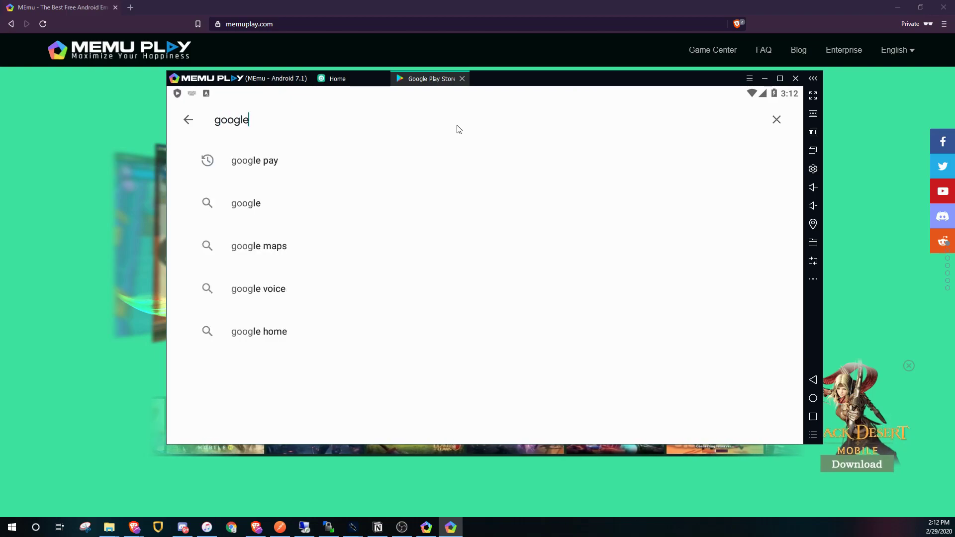
pyautogui.write(' pay')
pyautogui.press('Return')
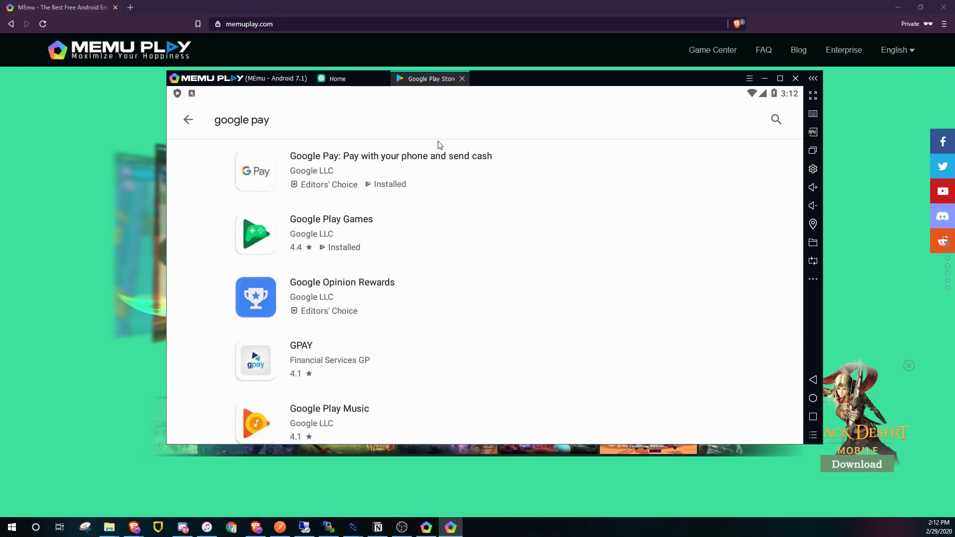
pyautogui.click(265, 174)
pyautogui.click(188, 120)
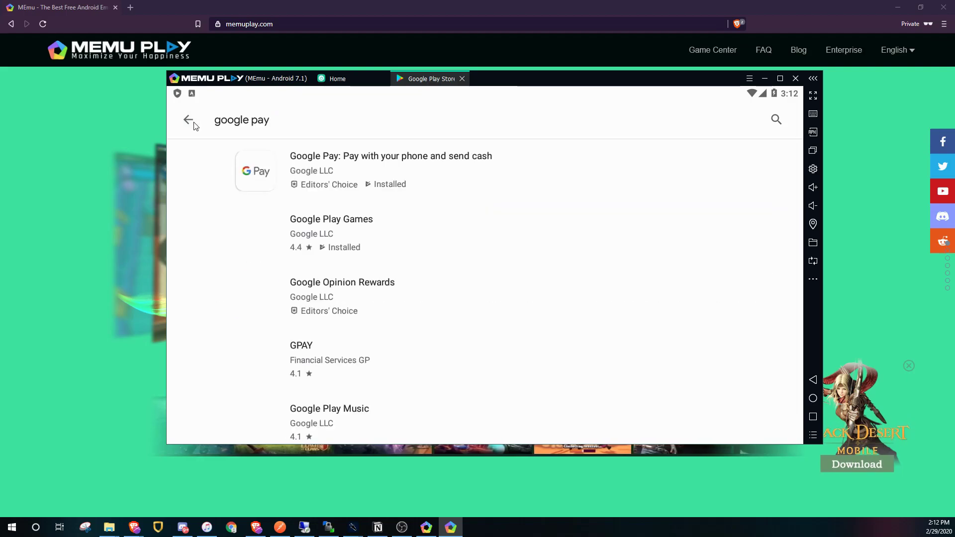
# Search for 'fren', view Frenzy - Buy Sneakers and More, then return home and launch Frenzy
pyautogui.click(263, 121)
pyautogui.press('BackSpace')
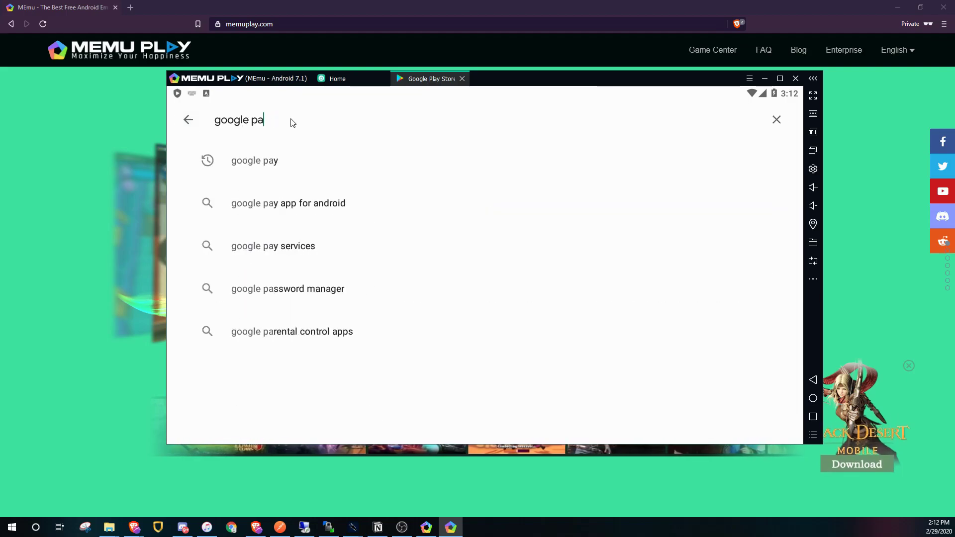
pyautogui.press('BackSpace')
pyautogui.hotkey('ctrl', 'a')
pyautogui.write('fren')
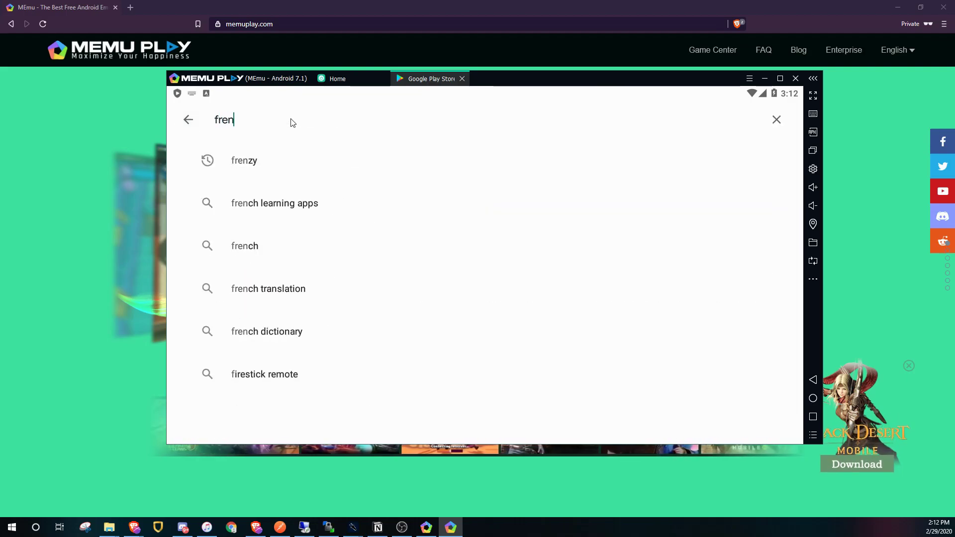
pyautogui.click(261, 160)
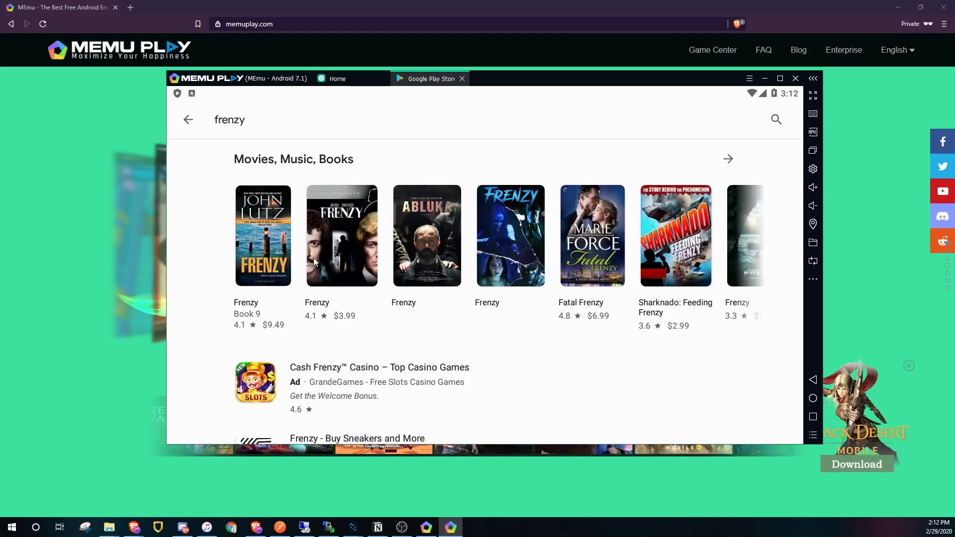
pyautogui.scroll(-5, 299, 326)
pyautogui.scroll(1, 280, 205)
pyautogui.click(268, 196)
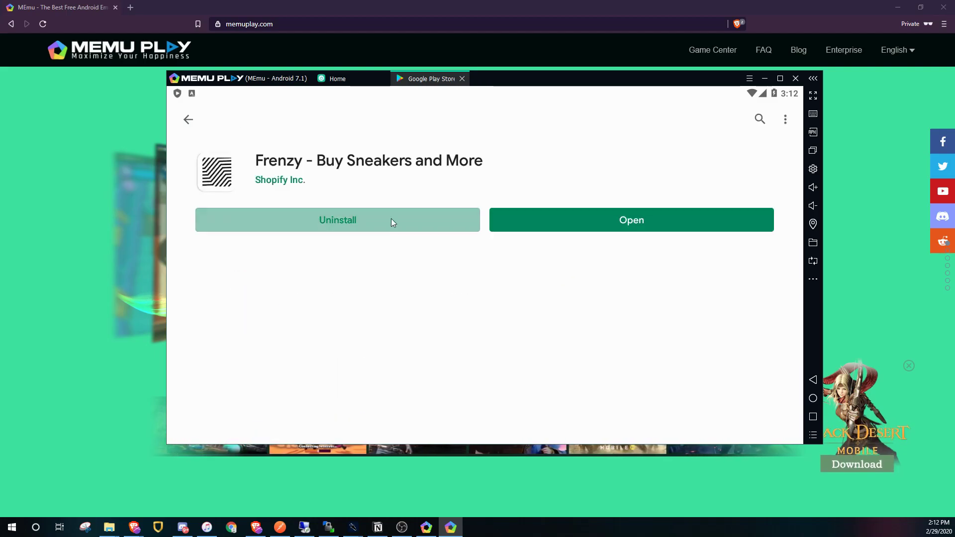
pyautogui.click(462, 79)
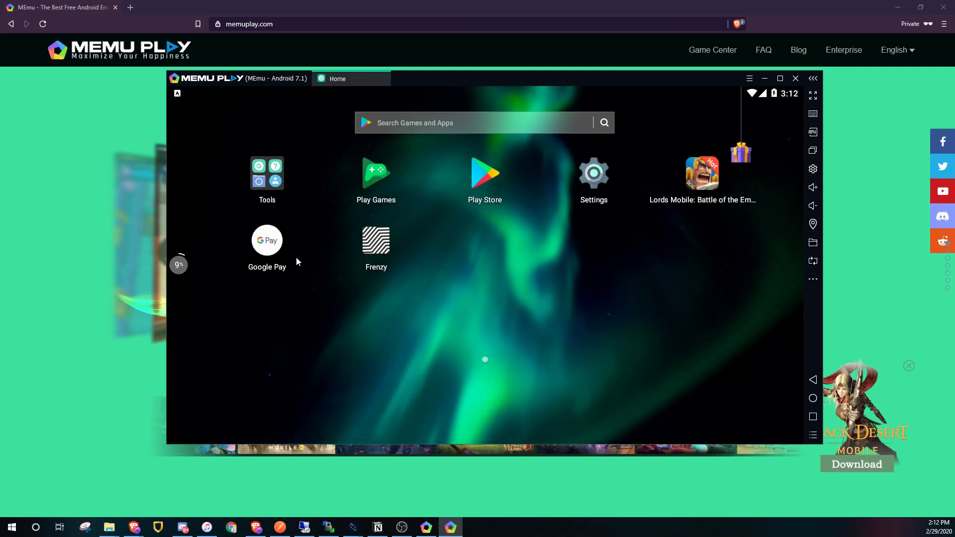
pyautogui.click(381, 242)
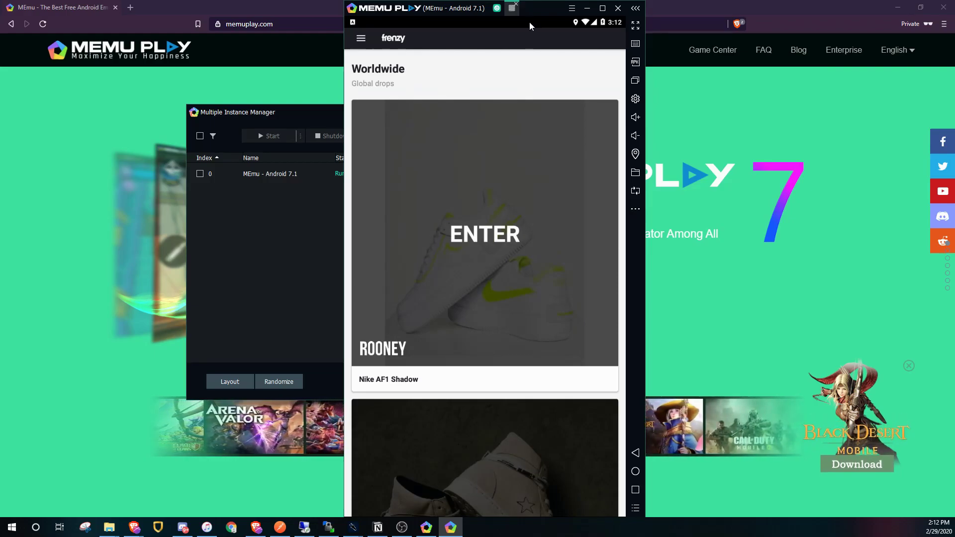
# Switch the emulator to fullscreen and scroll through the Frenzy drops feed
pyautogui.click(634, 25)
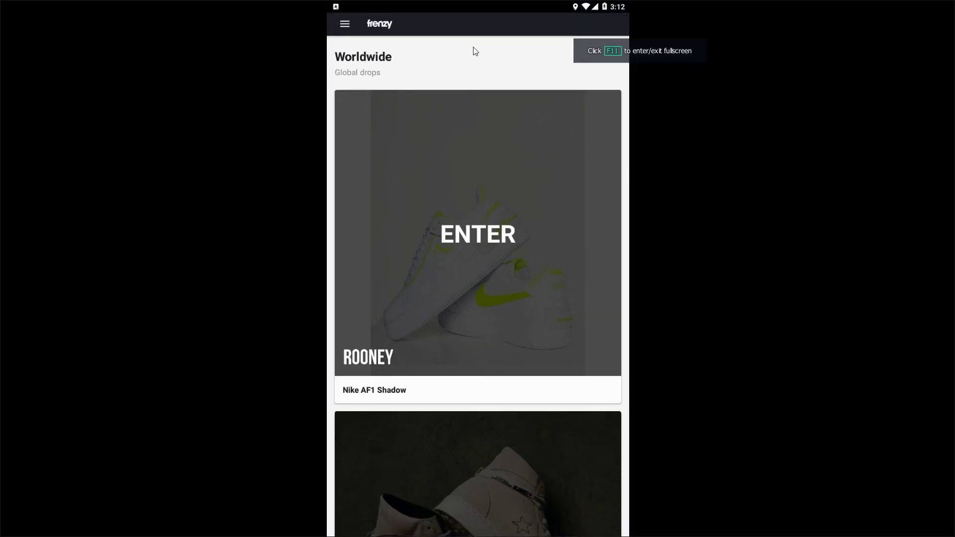
pyautogui.scroll(-3, 452, 349)
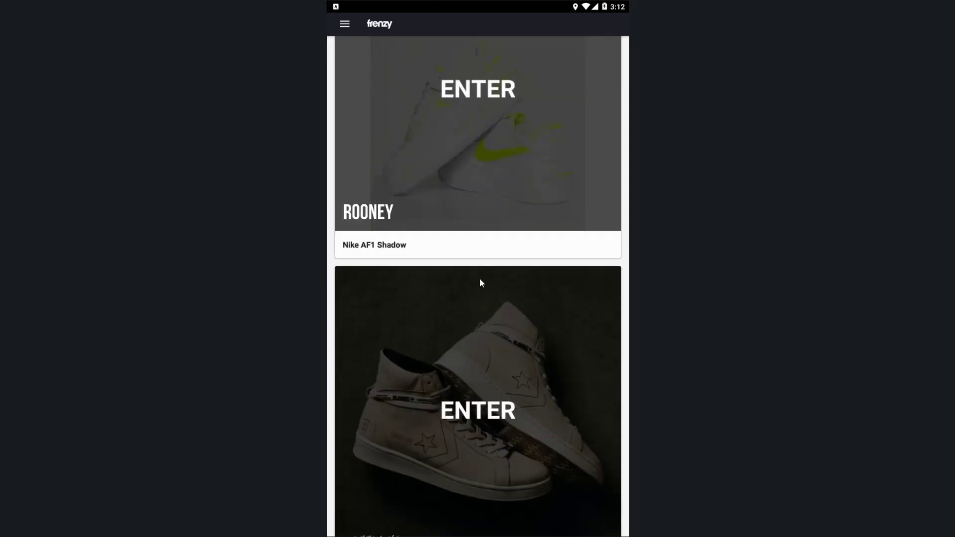
pyautogui.scroll(-8, 480, 281)
pyautogui.scroll(-5, 479, 329)
pyautogui.scroll(10, 479, 373)
pyautogui.scroll(5, 459, 451)
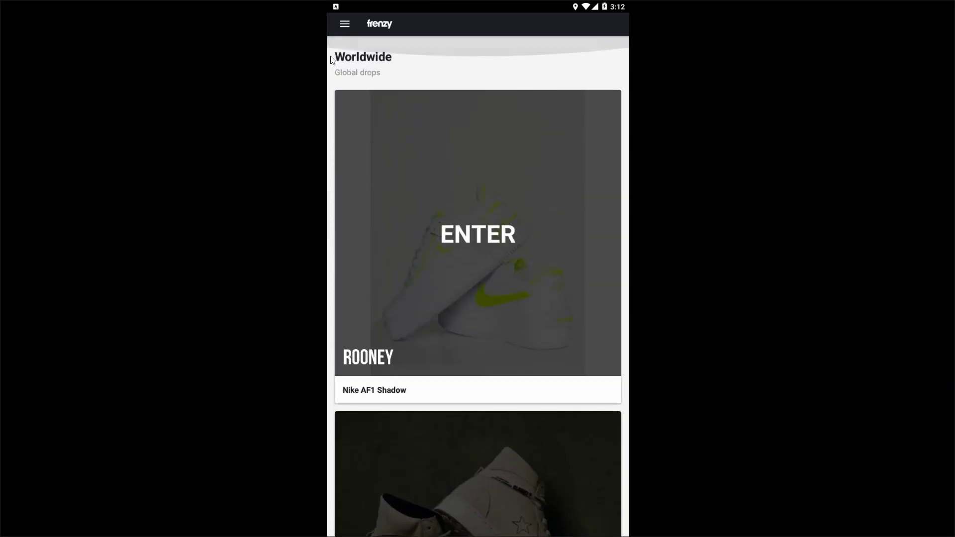
# Open and close Frenzy's navigation menu, then scroll the feed again
pyautogui.click(345, 25)
pyautogui.click(556, 181)
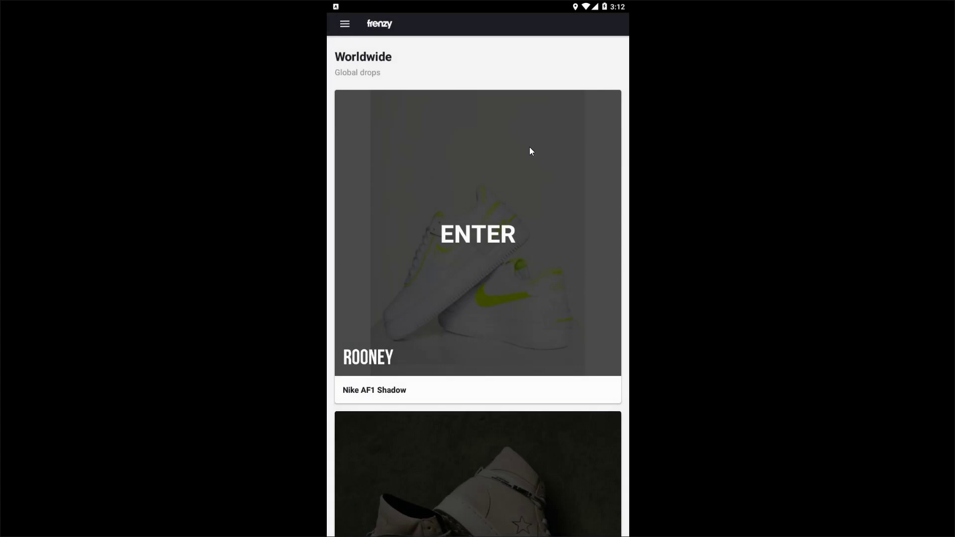
pyautogui.scroll(-10, 507, 199)
pyautogui.scroll(-3, 477, 298)
pyautogui.scroll(8, 442, 392)
pyautogui.scroll(8, 420, 443)
# Scroll the Frenzy feed to the Asics x Kiko drop and place the plugged-frenzy-win32-x64 folder beside it
pyautogui.moveTo(481, 312); pyautogui.dragTo(477, 256)
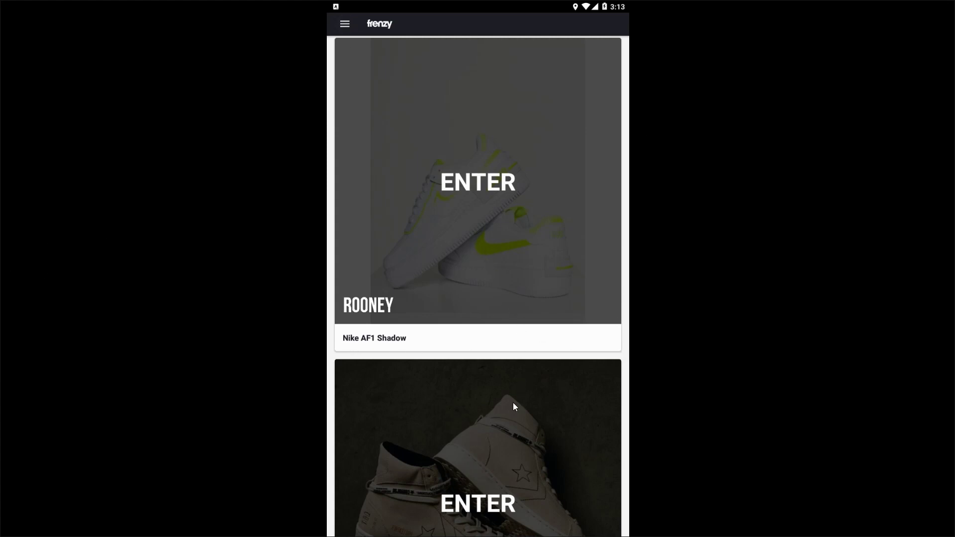
pyautogui.moveTo(482, 417); pyautogui.dragTo(503, 198)
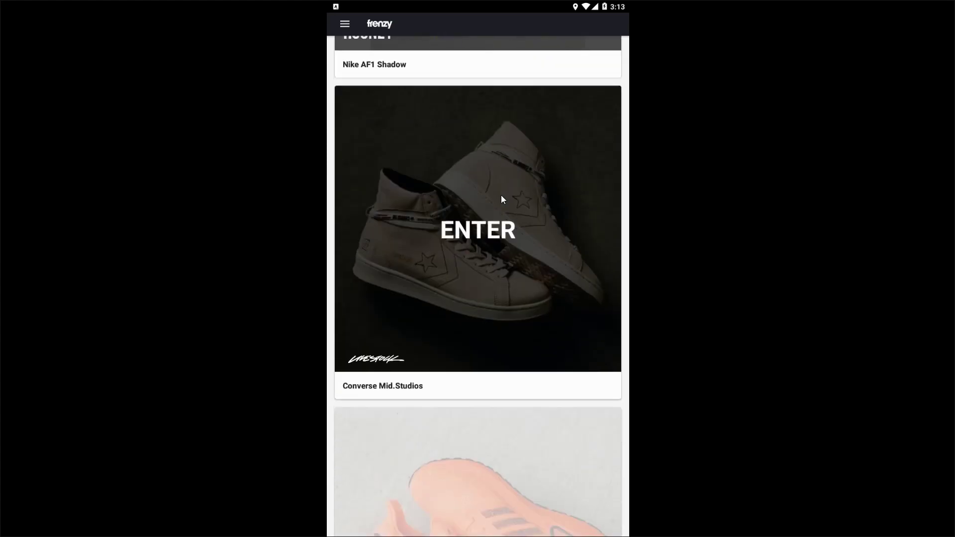
pyautogui.moveTo(501, 272)
pyautogui.mouseDown()
pyautogui.moveTo(502, 329)
pyautogui.moveTo(519, 260)
pyautogui.moveTo(502, 233)
pyautogui.mouseUp()
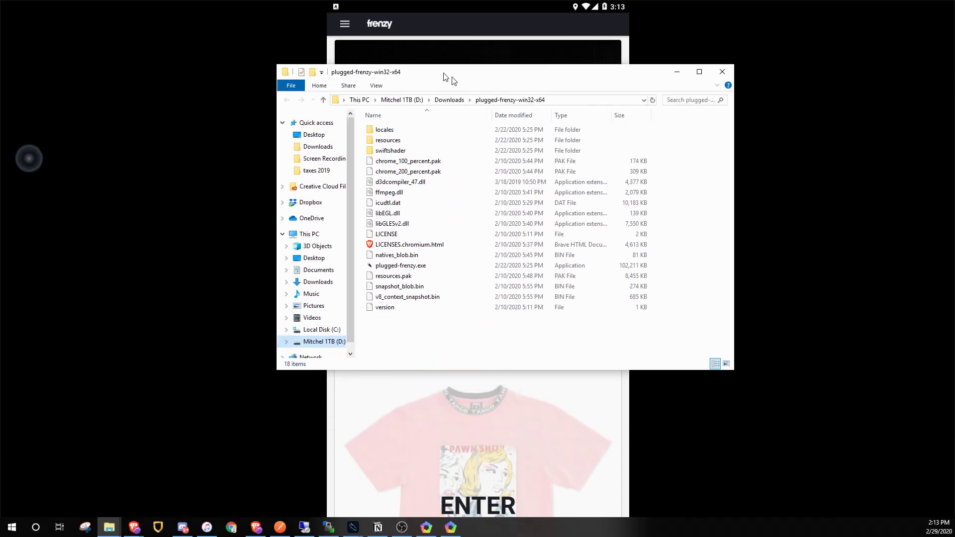
pyautogui.moveTo(447, 79); pyautogui.dragTo(230, 98)
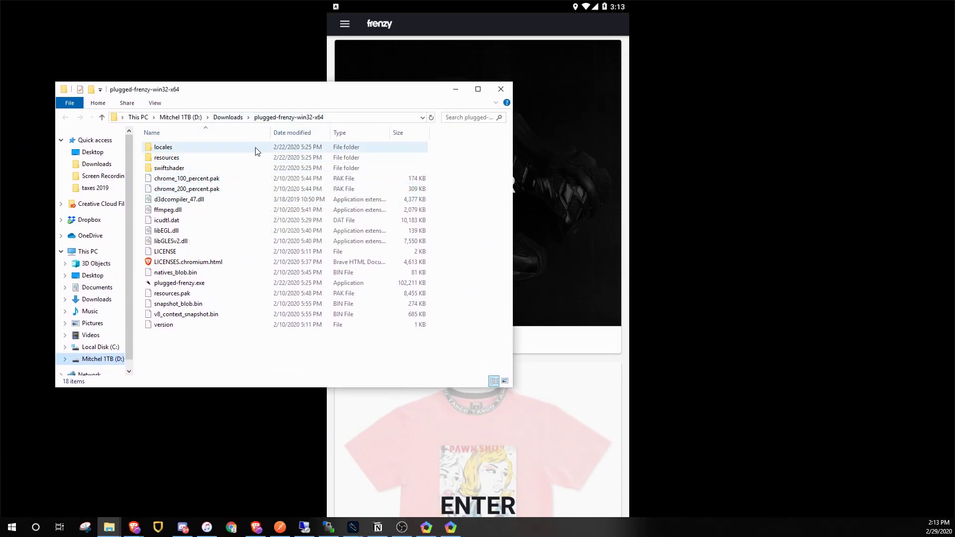
# Launch plugged-frenzy.exe from the plugged-frenzy-win32-x64 folder
pyautogui.doubleClick(201, 285)
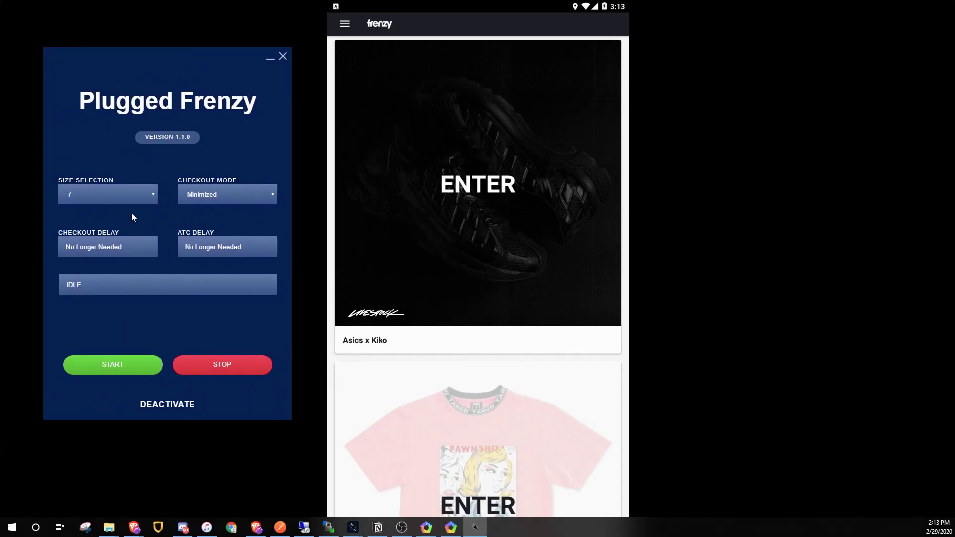
# Keep Plugged Frenzy's size at 7 and its checkout mode on Minimized
pyautogui.click(142, 195)
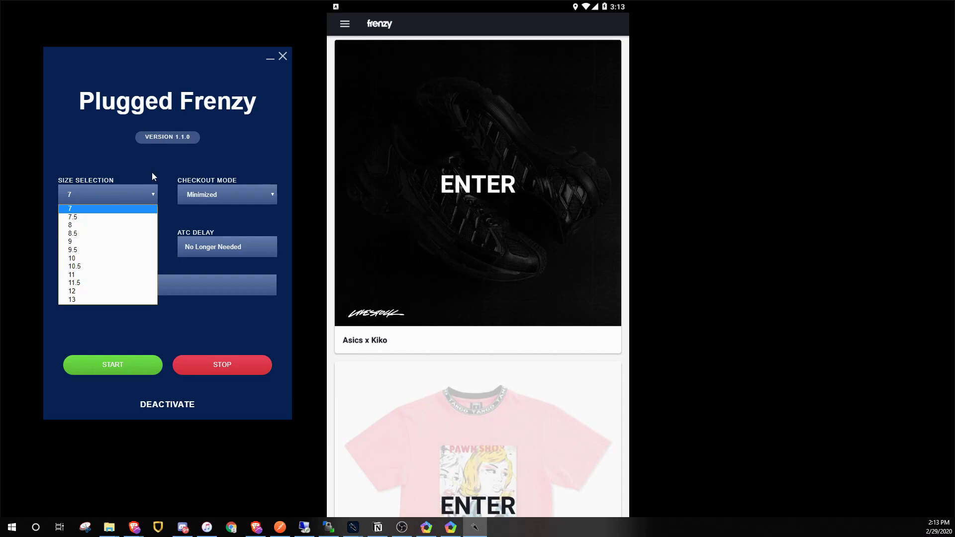
pyautogui.click(100, 208)
pyautogui.click(233, 198)
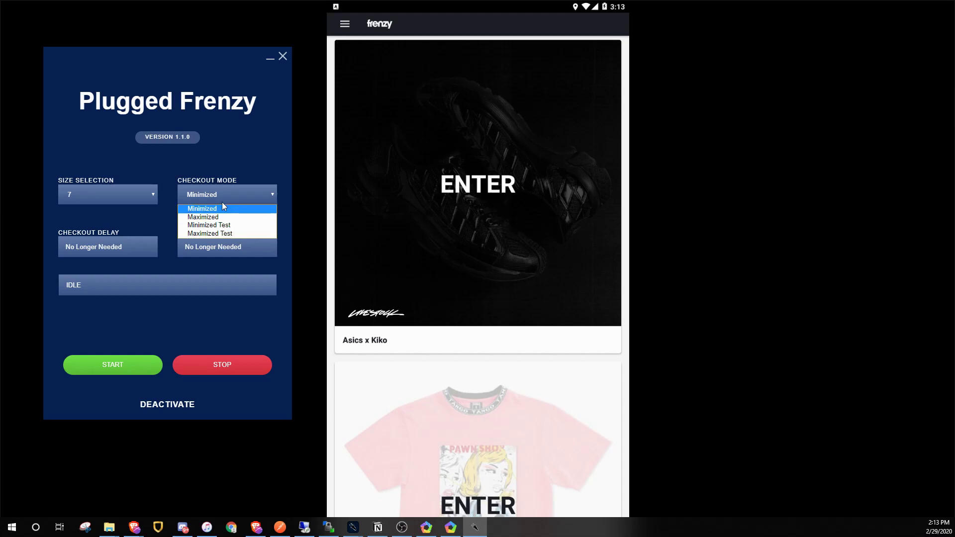
pyautogui.click(472, 261)
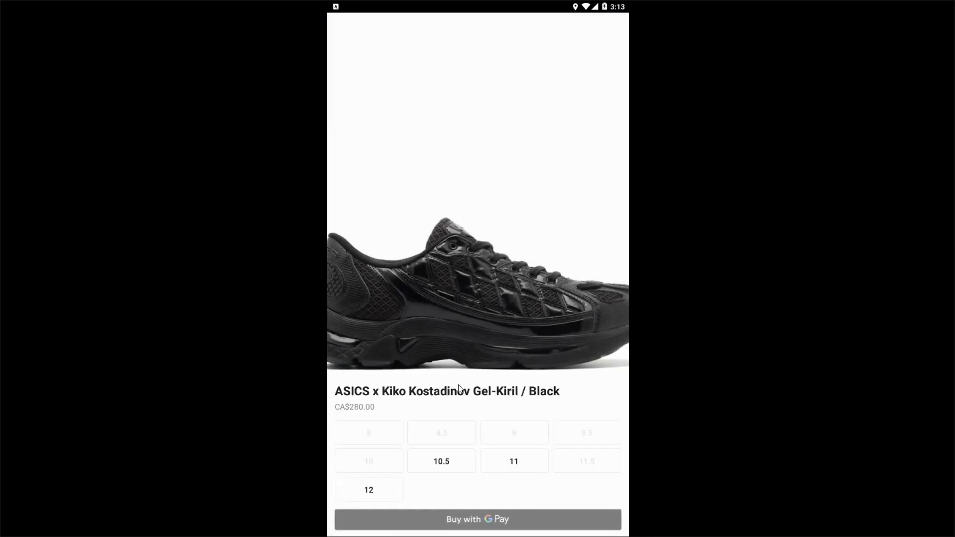
# Pick size 11 for the ASICS x Kiko, start Google Pay checkout, dismiss it, and return to the feed
pyautogui.click(517, 461)
pyautogui.click(493, 516)
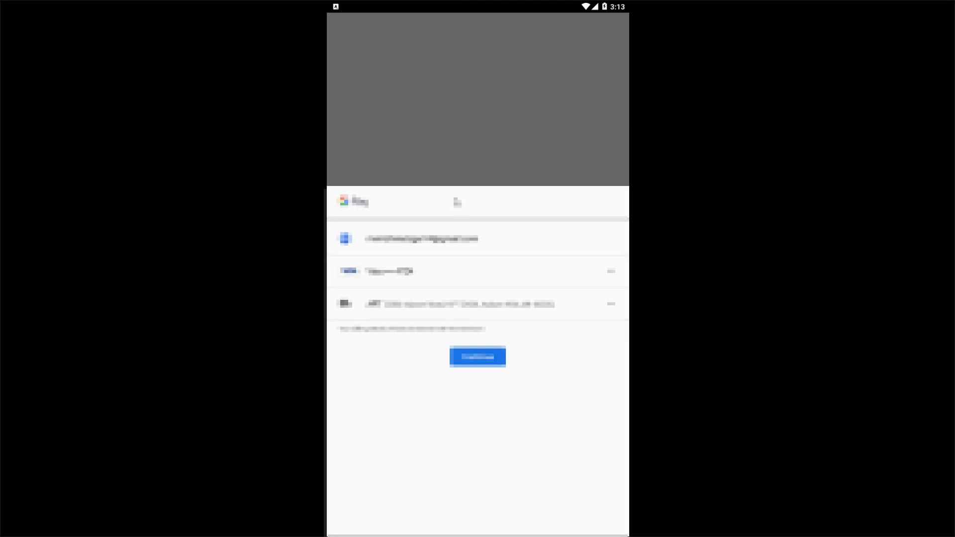
pyautogui.click(392, 66)
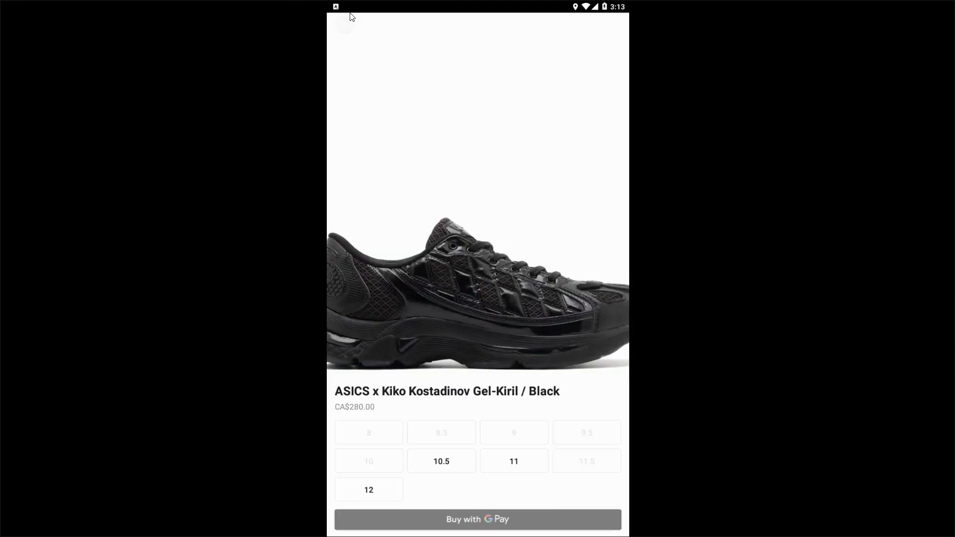
pyautogui.click(342, 30)
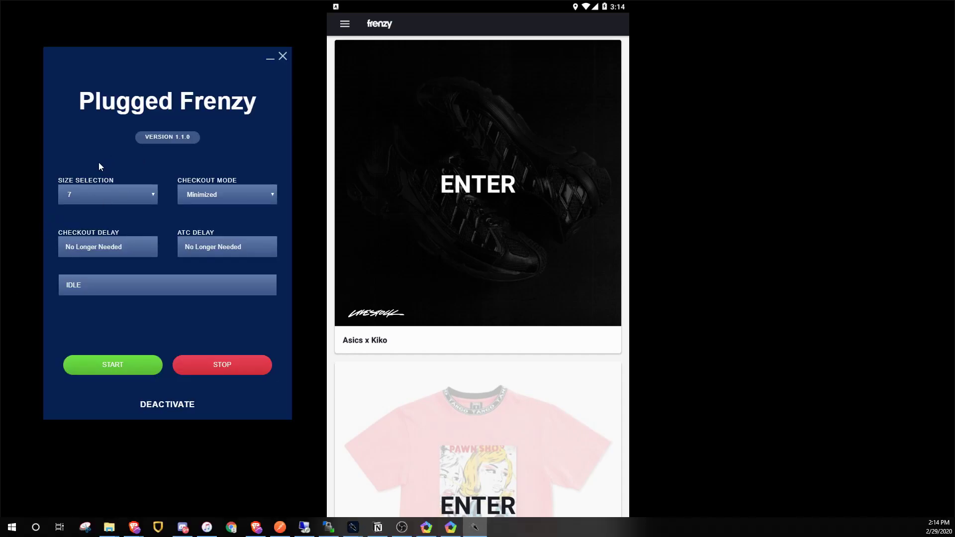
pyautogui.click(233, 197)
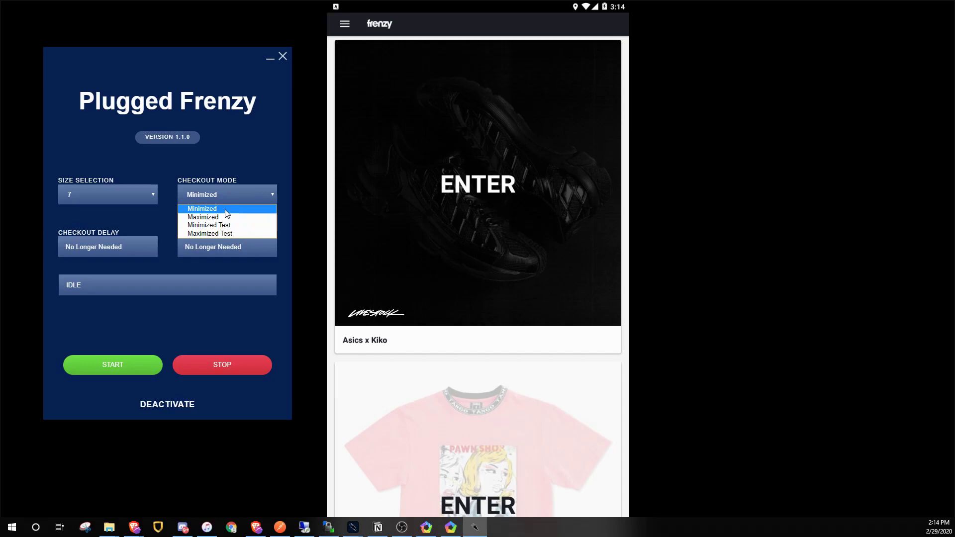
pyautogui.click(225, 210)
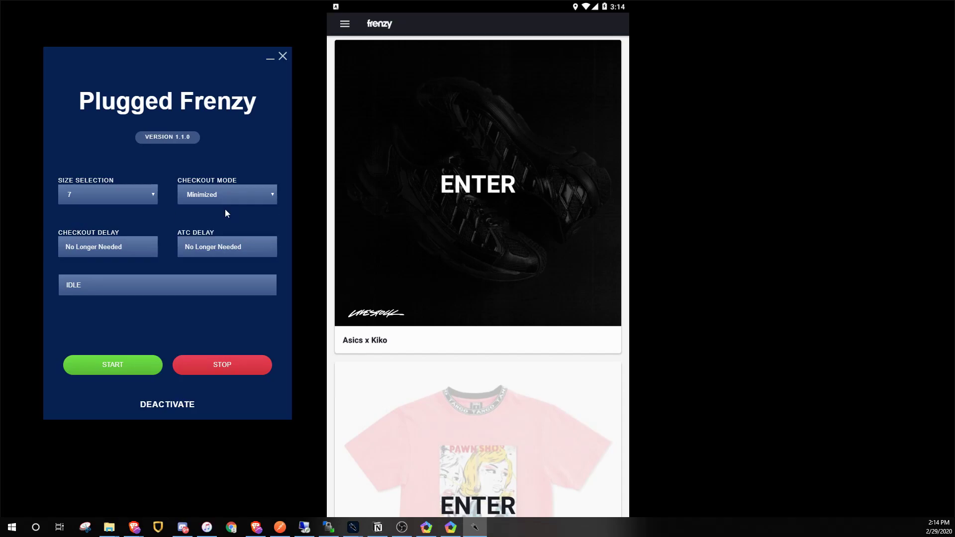
pyautogui.click(227, 189)
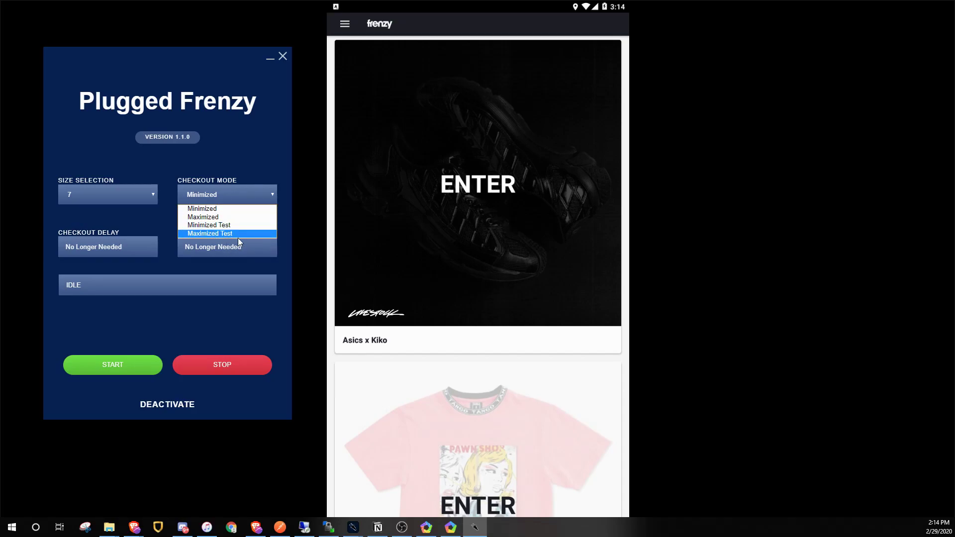
pyautogui.click(232, 226)
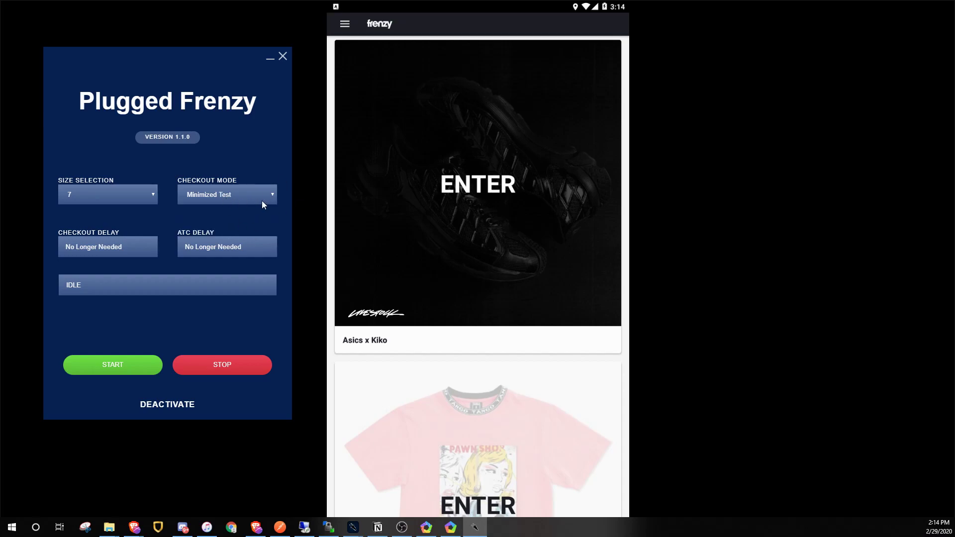
pyautogui.click(246, 198)
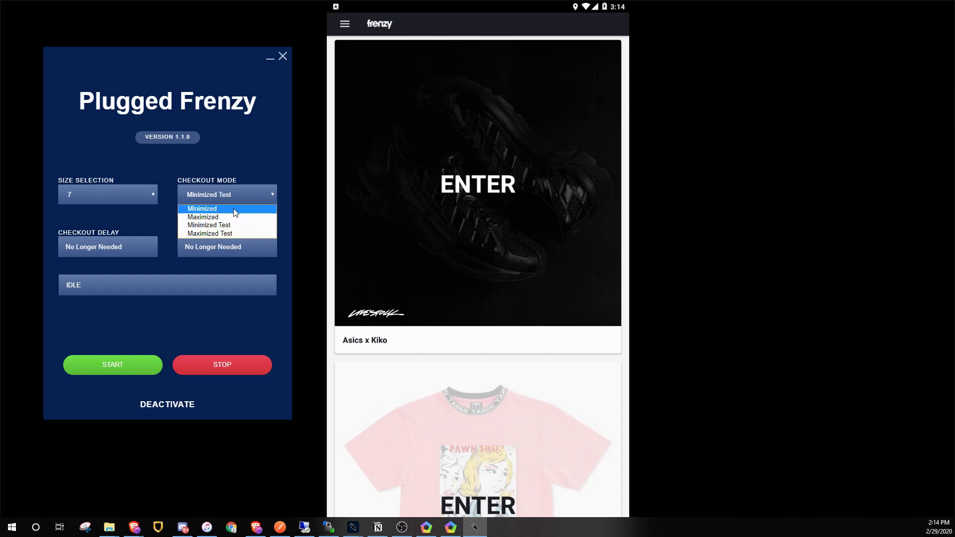
pyautogui.click(235, 209)
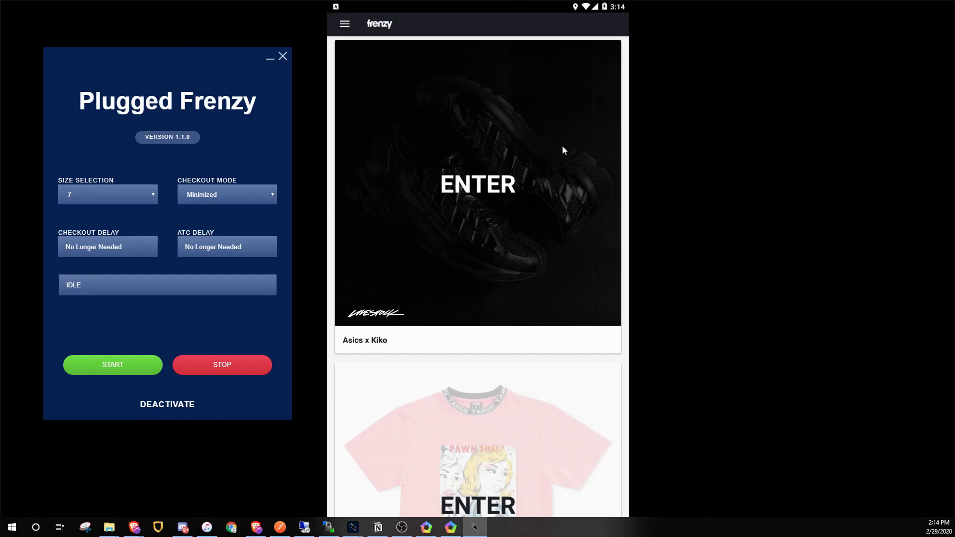
# Set Plugged Frenzy's size to 10, start the bot, then stop it
pyautogui.click(98, 191)
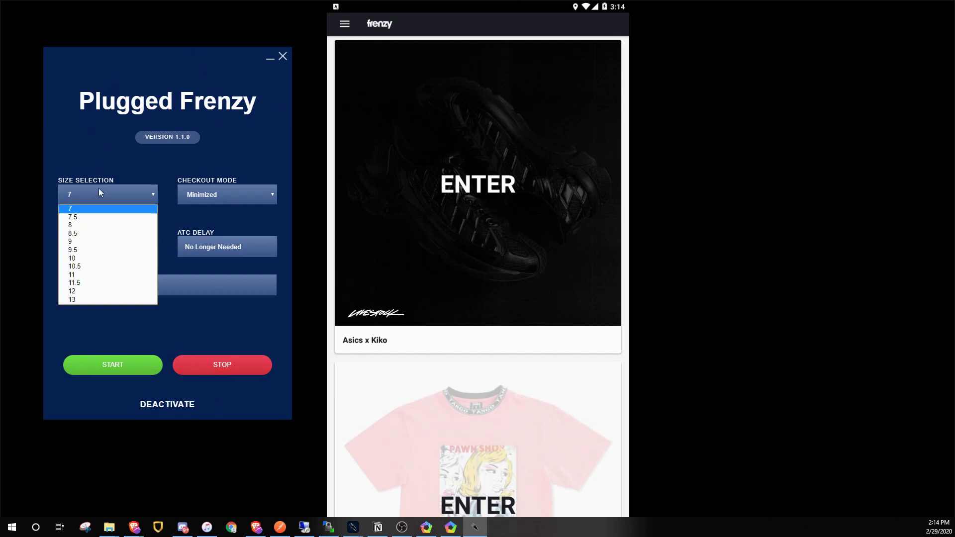
pyautogui.click(109, 259)
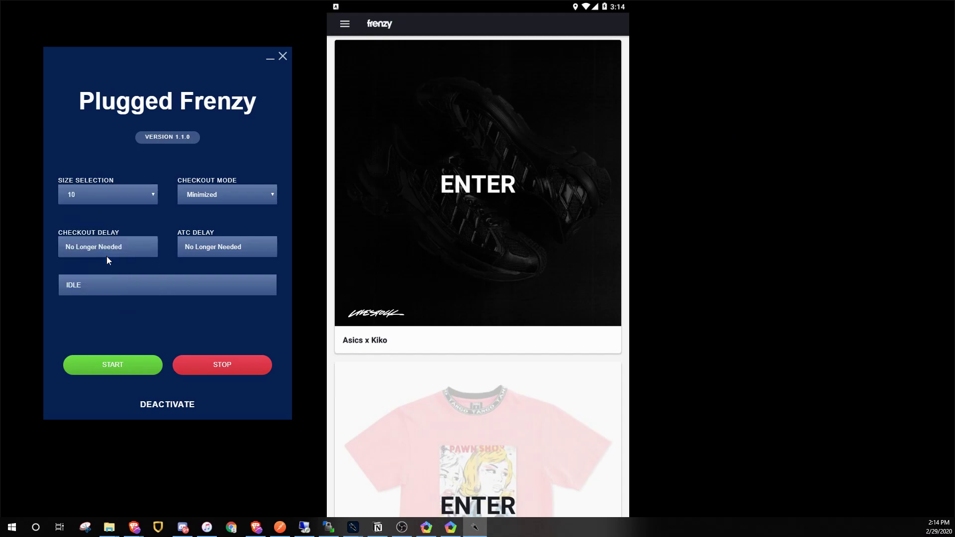
pyautogui.click(115, 364)
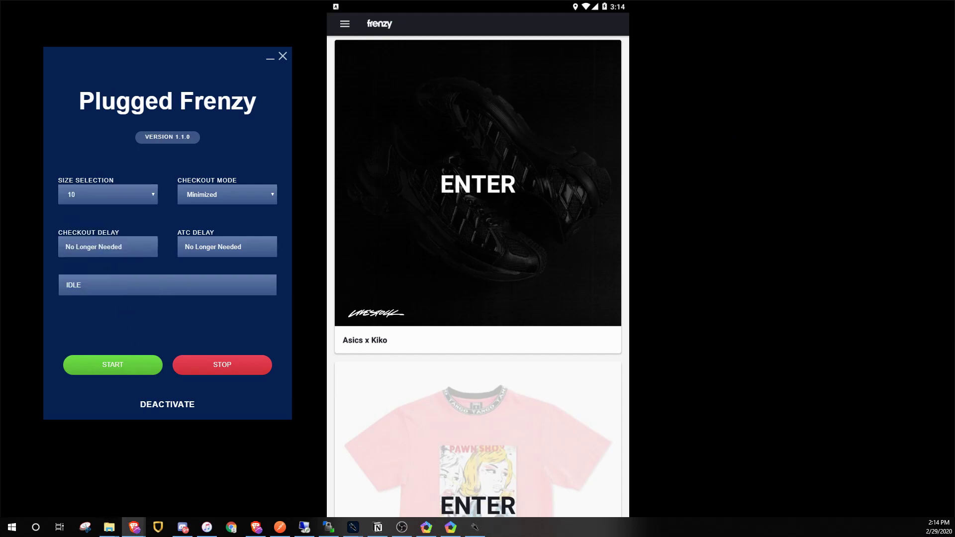
pyautogui.click(198, 366)
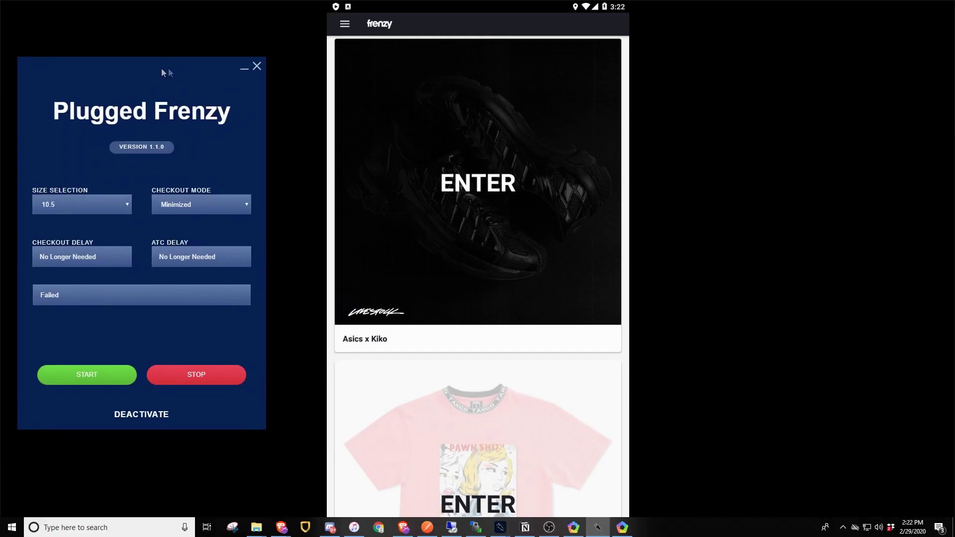
# Run the bot at size 10, check out with Google Pay, and return to the sale after the decline
pyautogui.click(93, 208)
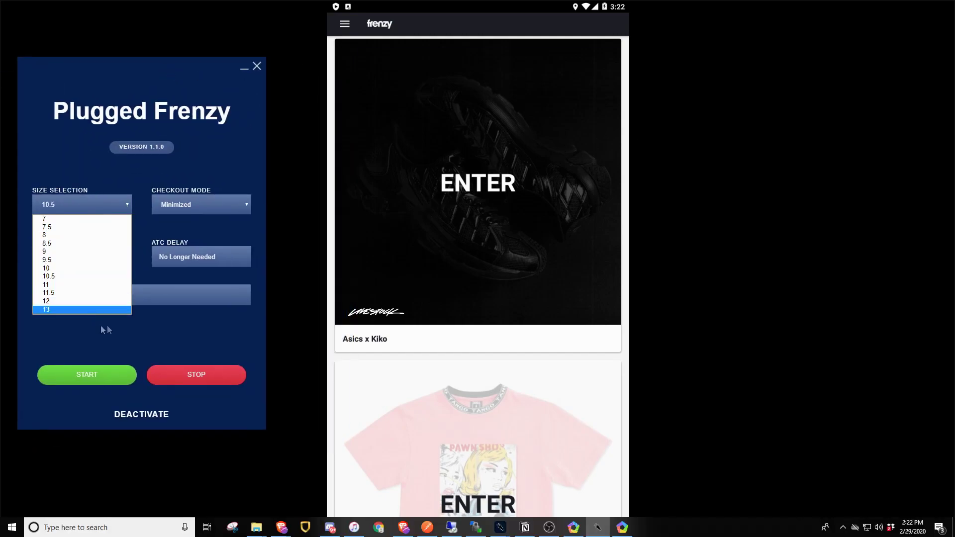
pyautogui.click(83, 269)
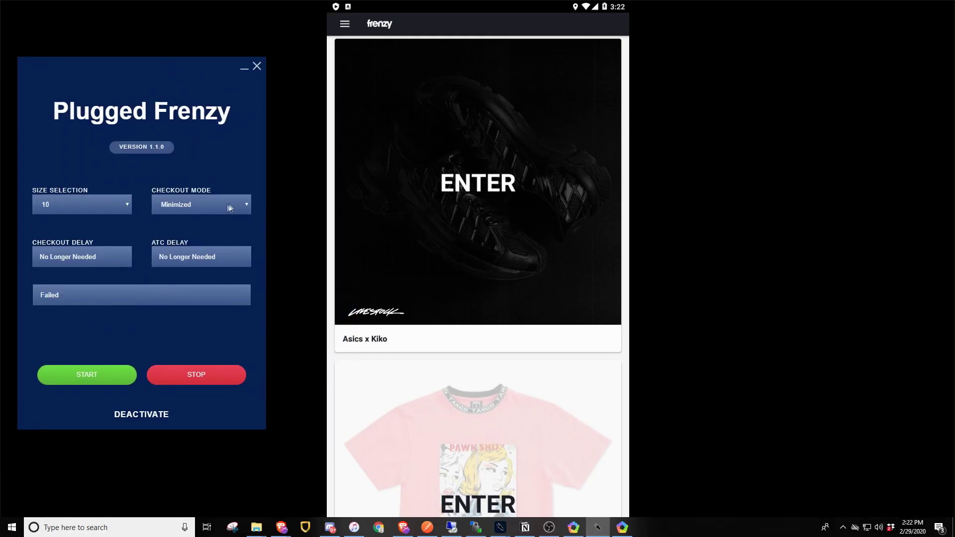
pyautogui.click(82, 372)
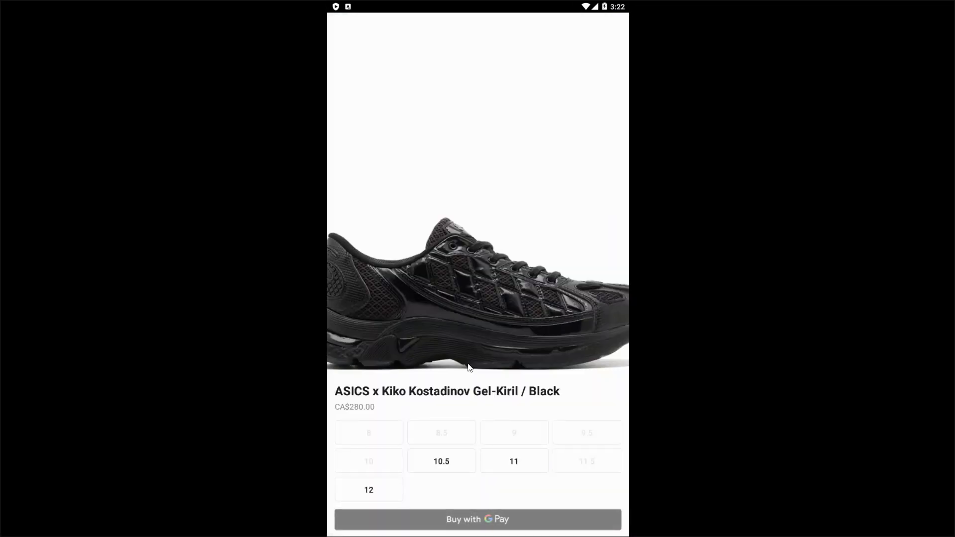
pyautogui.click(470, 516)
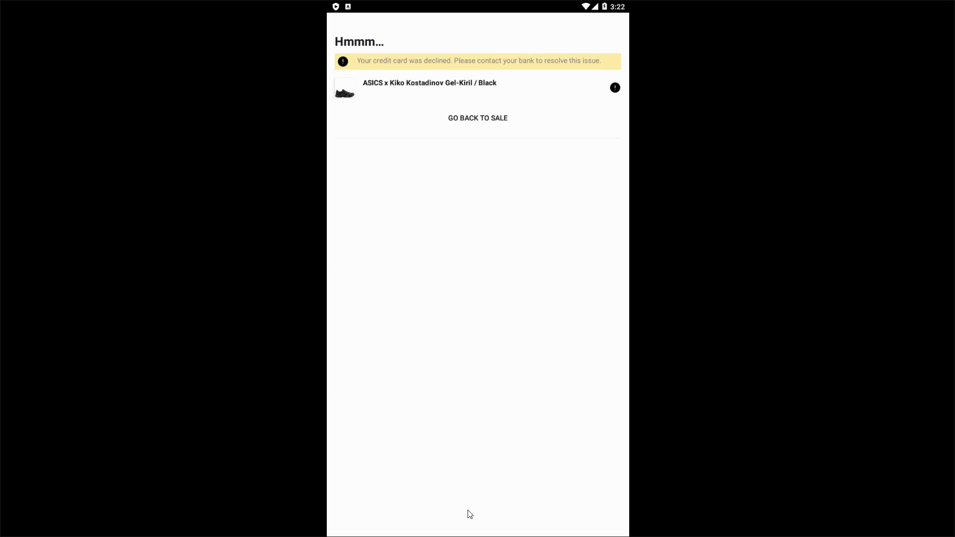
pyautogui.click(500, 122)
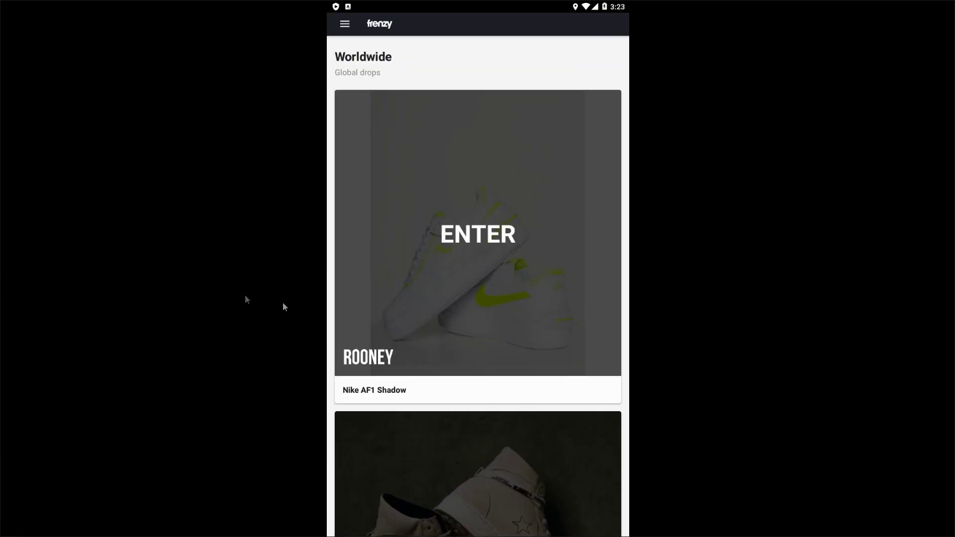
pyautogui.scroll(-10, 565, 182)
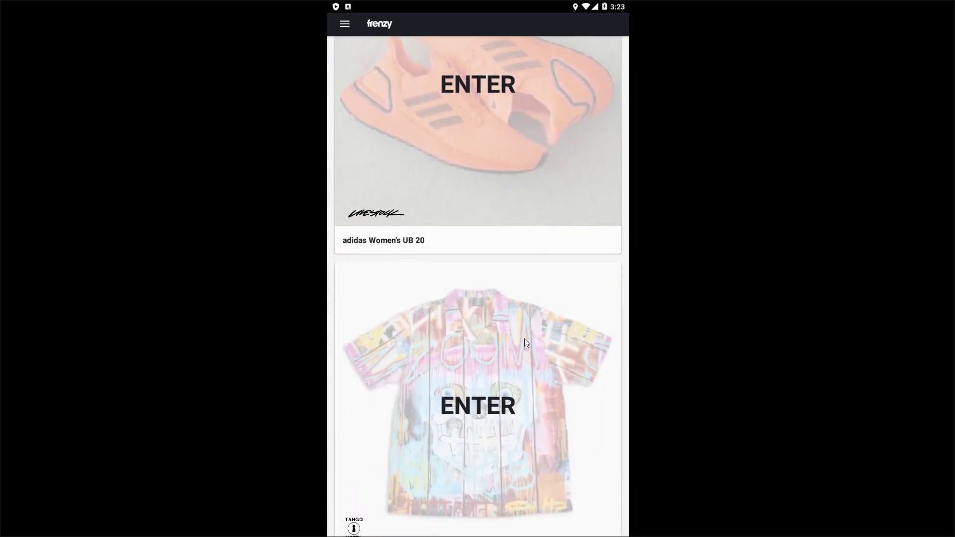
pyautogui.scroll(-8, 538, 186)
pyautogui.scroll(-2, 544, 163)
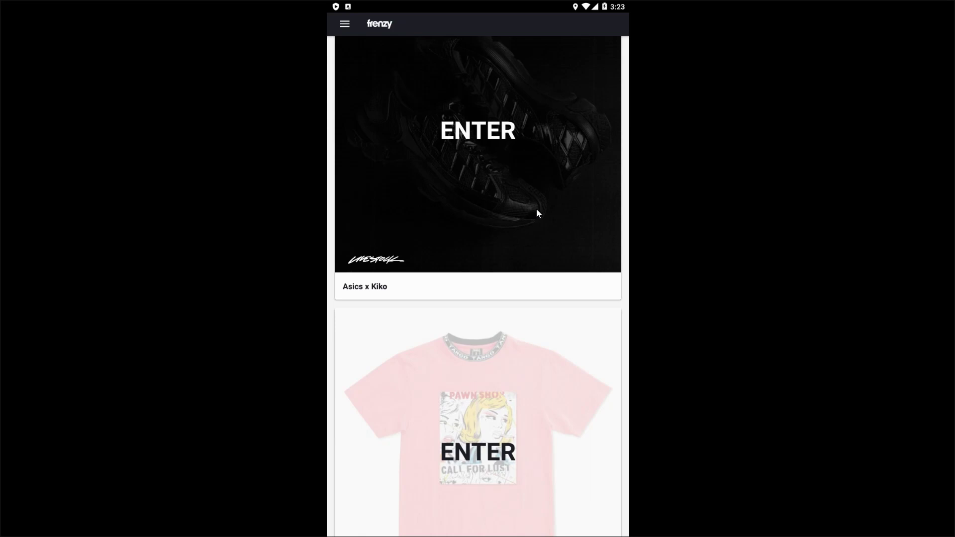
pyautogui.moveTo(512, 320); pyautogui.dragTo(518, 64)
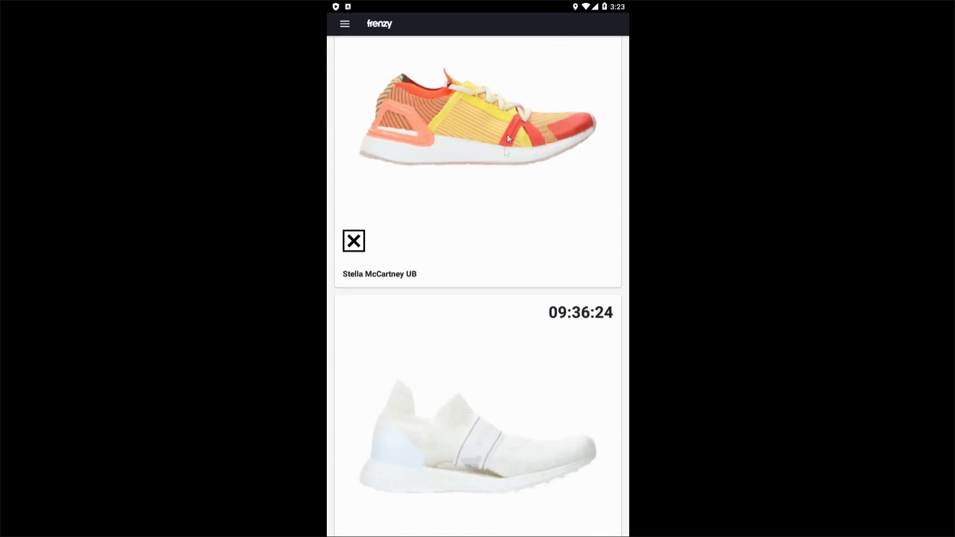
pyautogui.moveTo(509, 138); pyautogui.dragTo(464, 262)
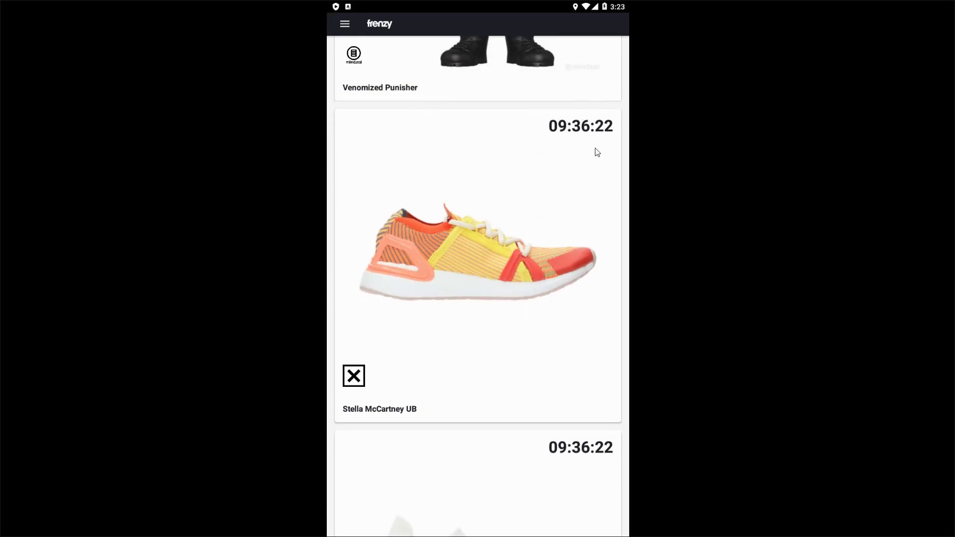
pyautogui.moveTo(571, 205); pyautogui.dragTo(583, 153)
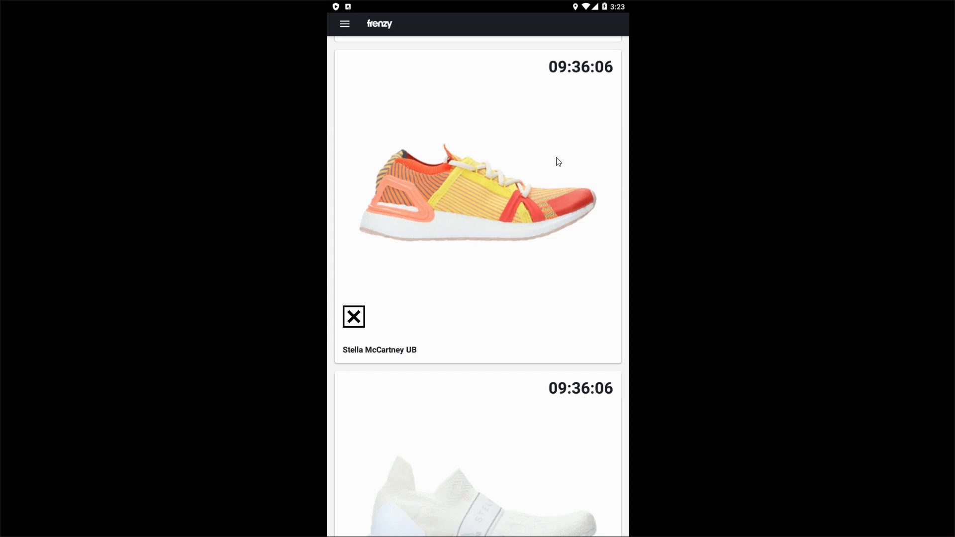
pyautogui.moveTo(518, 249); pyautogui.dragTo(537, 145)
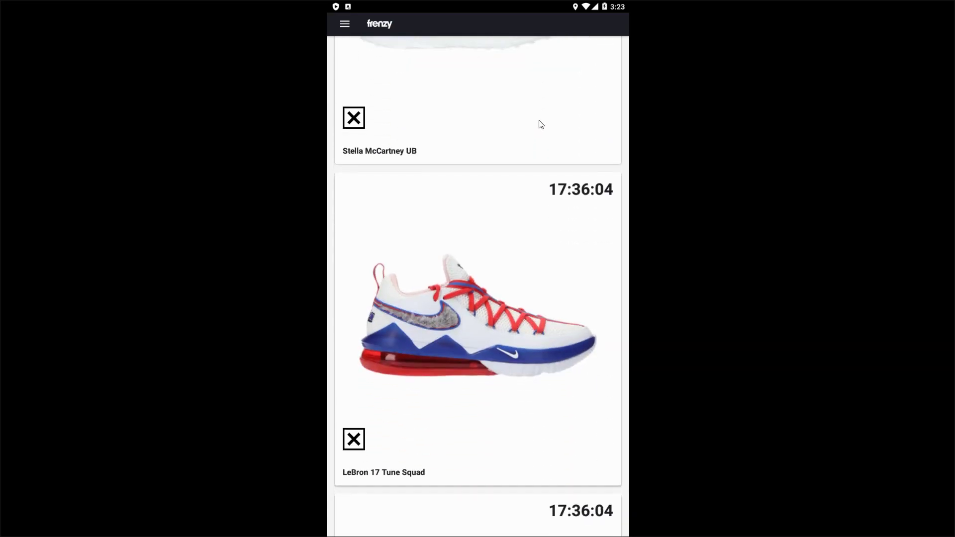